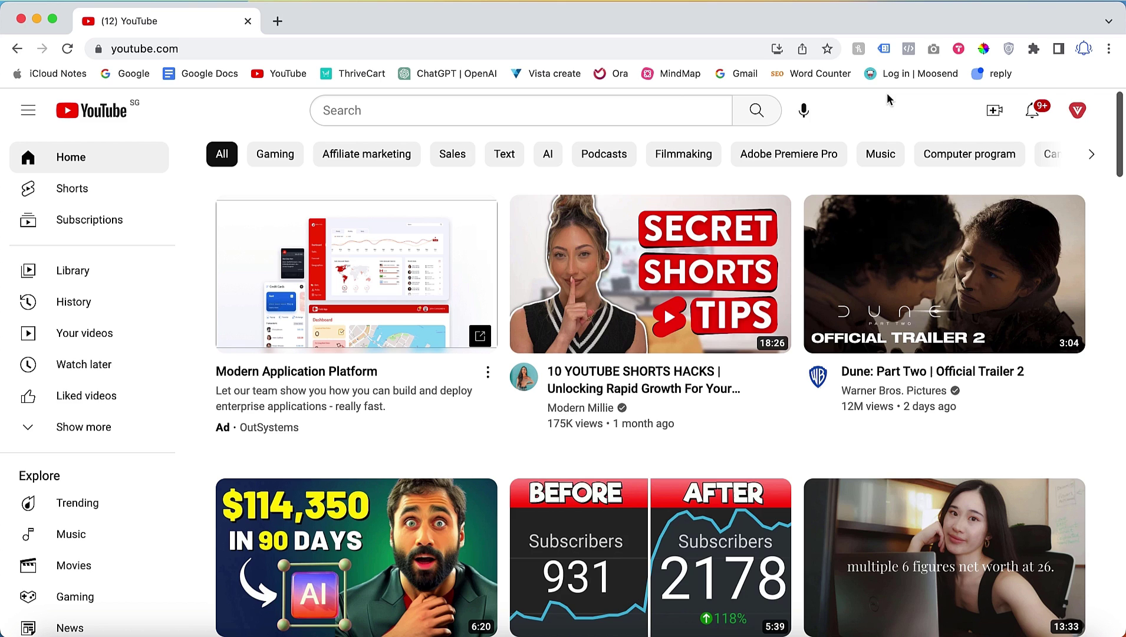
- Go to the VidTechy channel page from the account menu and pause the autoplaying trailer
left_click(1076, 112)
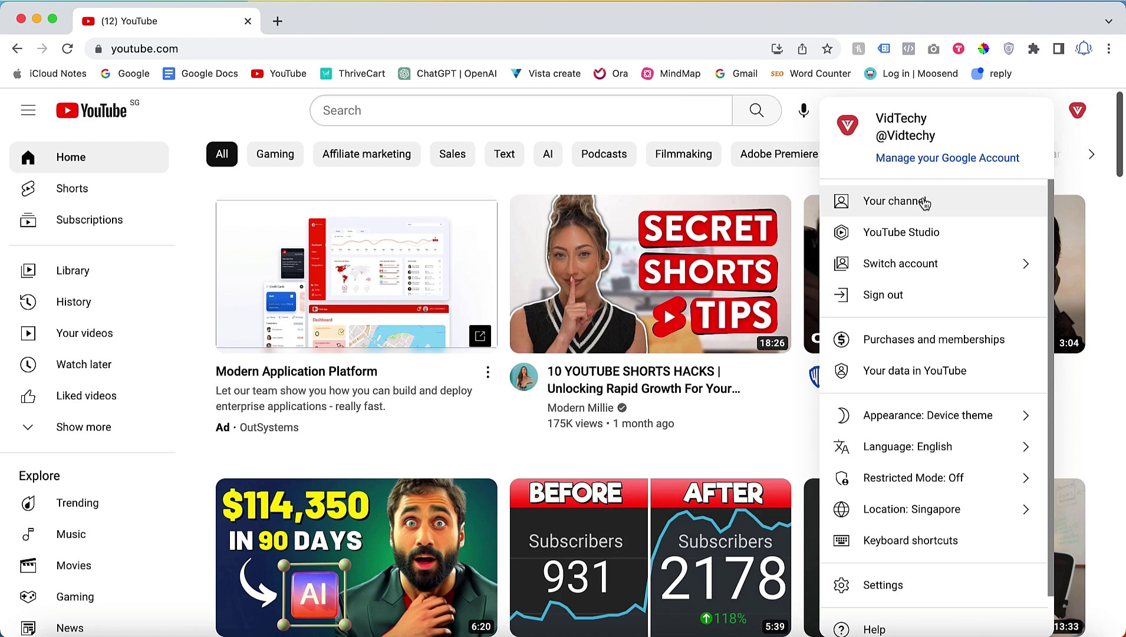
left_click(922, 201)
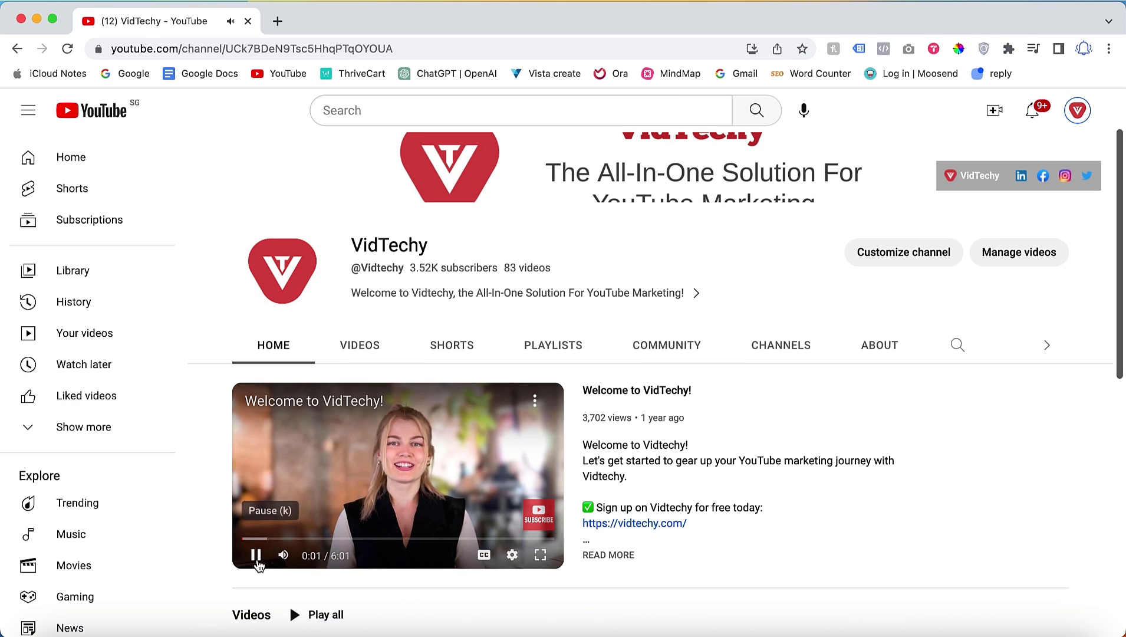
left_click(256, 555)
scroll(510, 340, "up", 2)
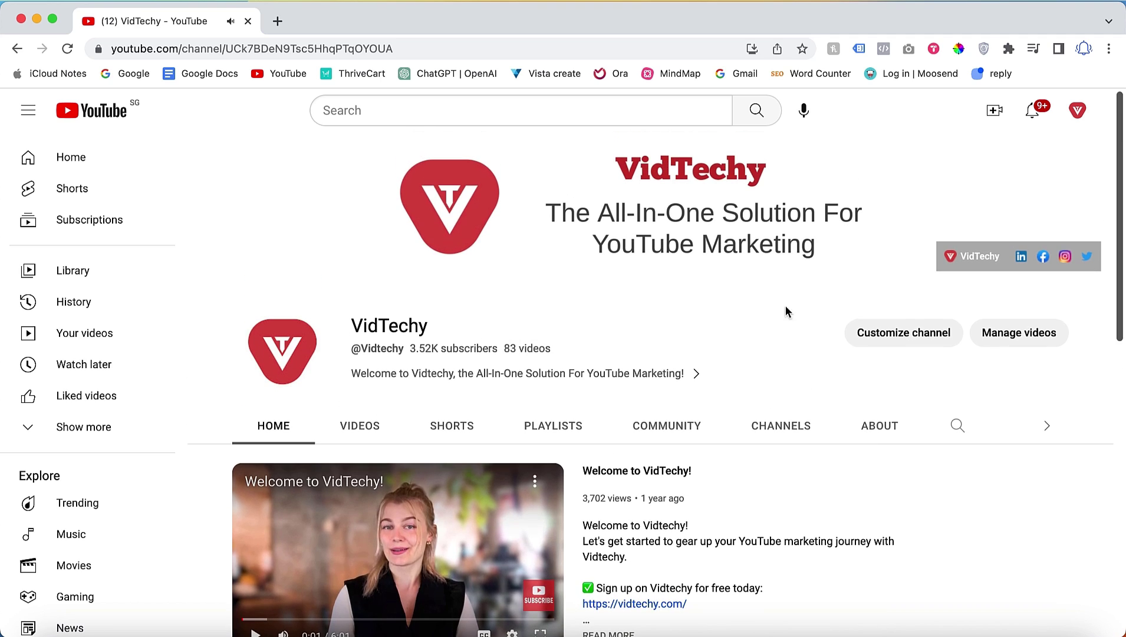
left_click(883, 333)
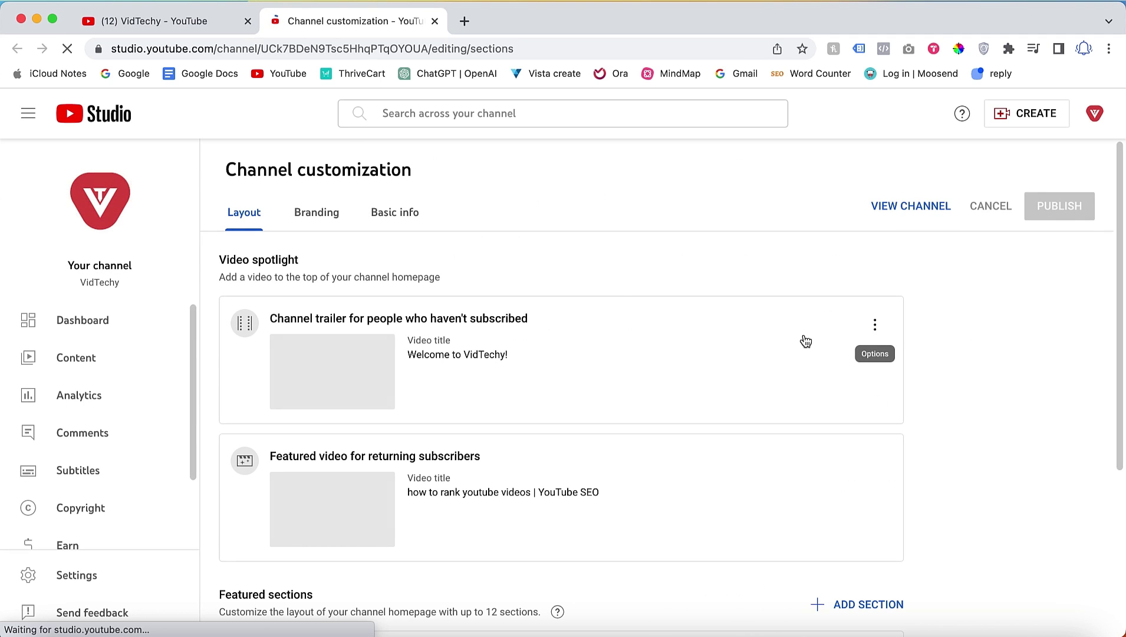
left_click(395, 213)
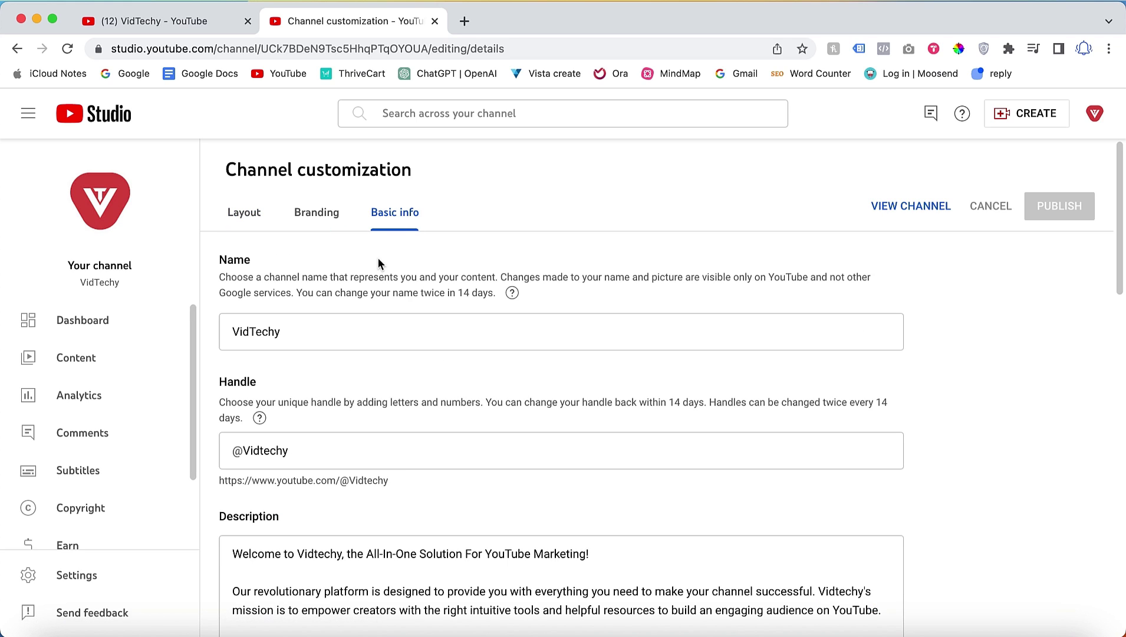
scroll(375, 265, "down", 1)
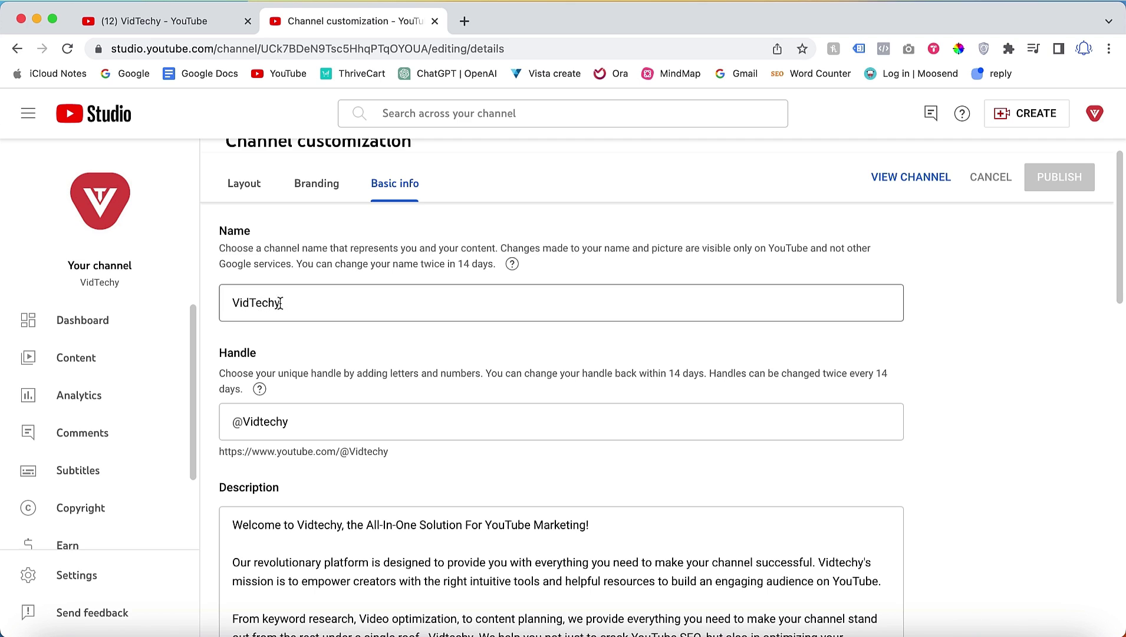
scroll(302, 316, "down", 2)
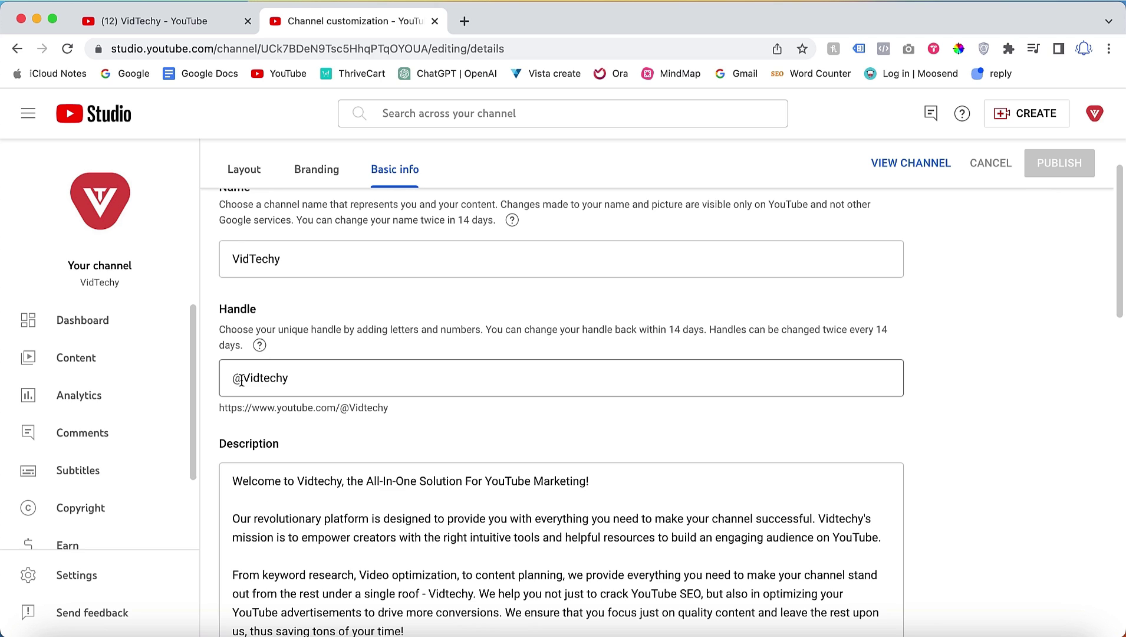
scroll(262, 392, "down", 10)
scroll(278, 412, "down", 5)
scroll(278, 409, "up", 3)
scroll(301, 283, "up", 5)
scroll(301, 298, "up", 8)
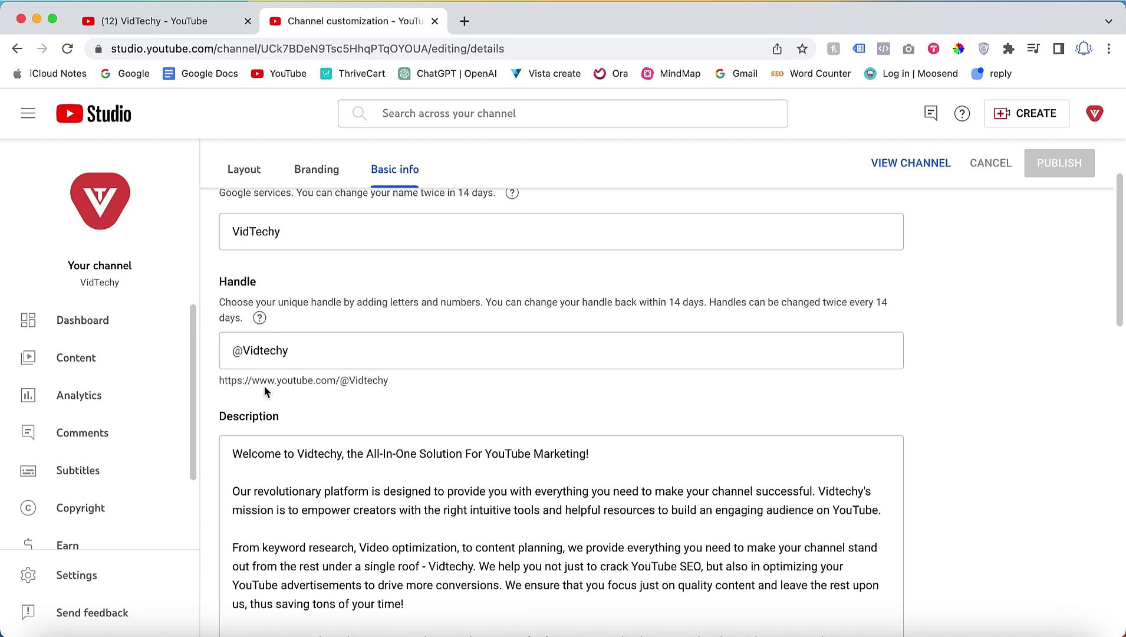
scroll(295, 378, "down", 2)
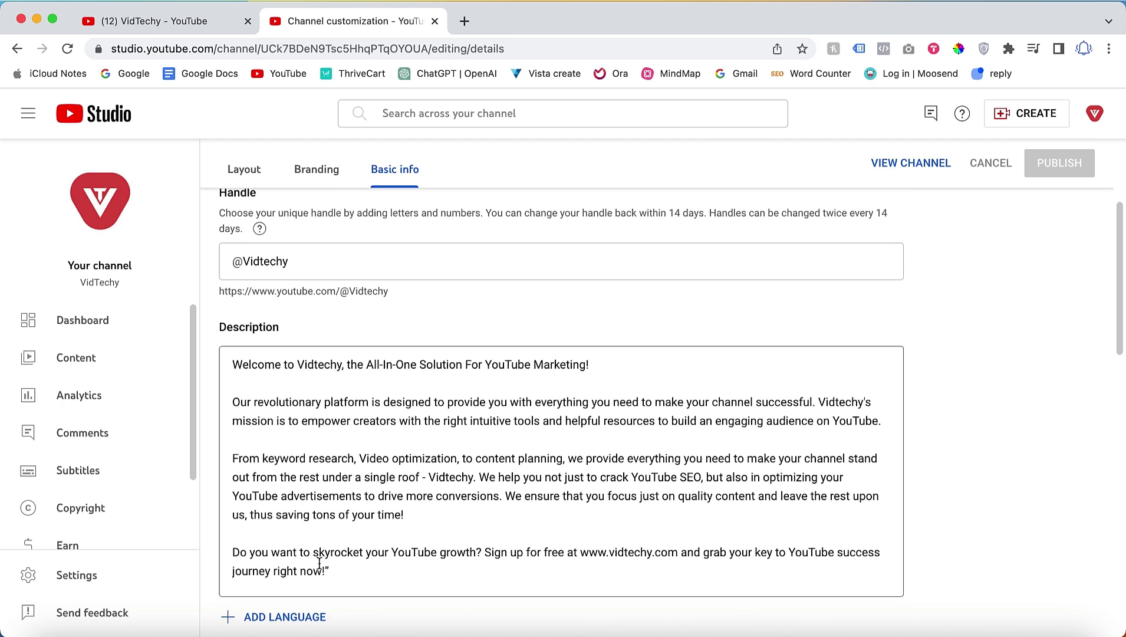
scroll(319, 563, "down", 5)
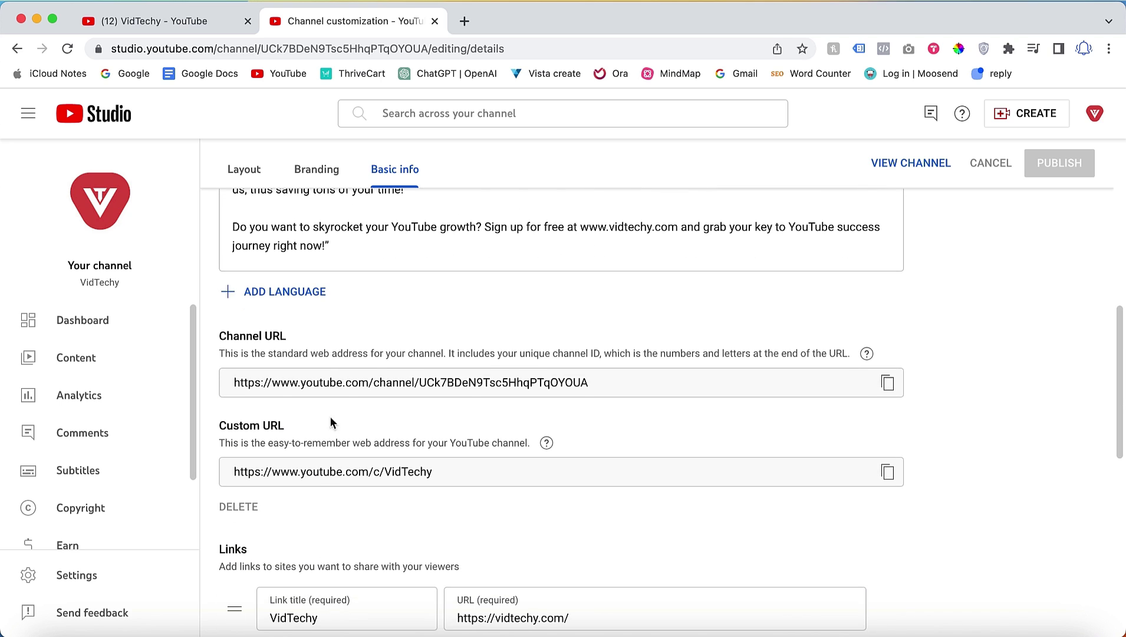
scroll(334, 432, "down", 3)
scroll(334, 432, "down", 1)
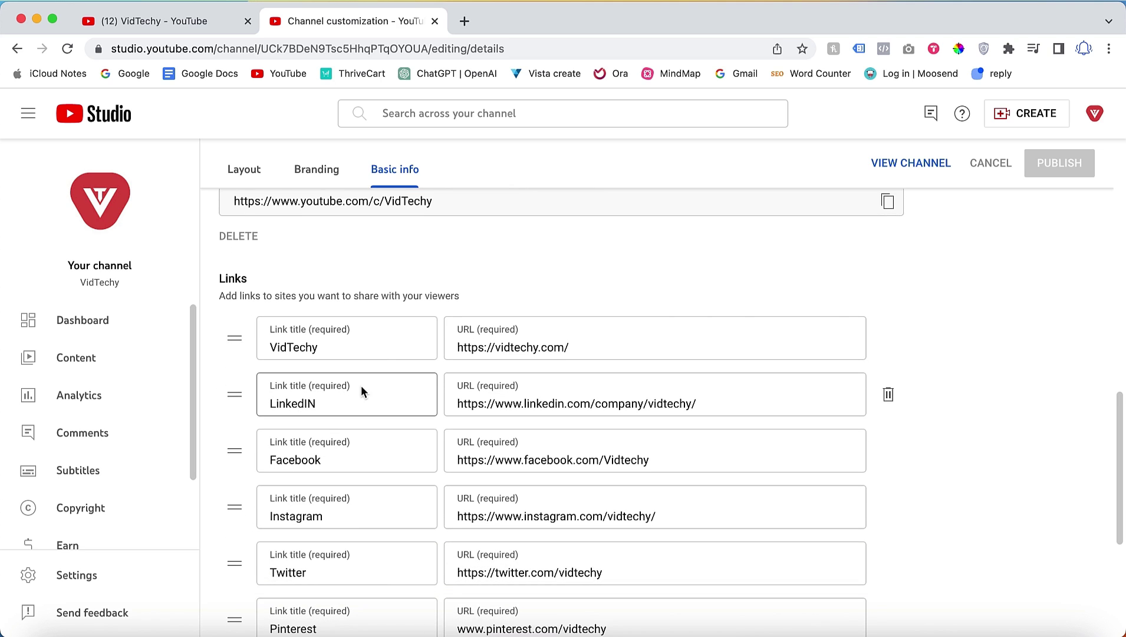
scroll(387, 352, "down", 2)
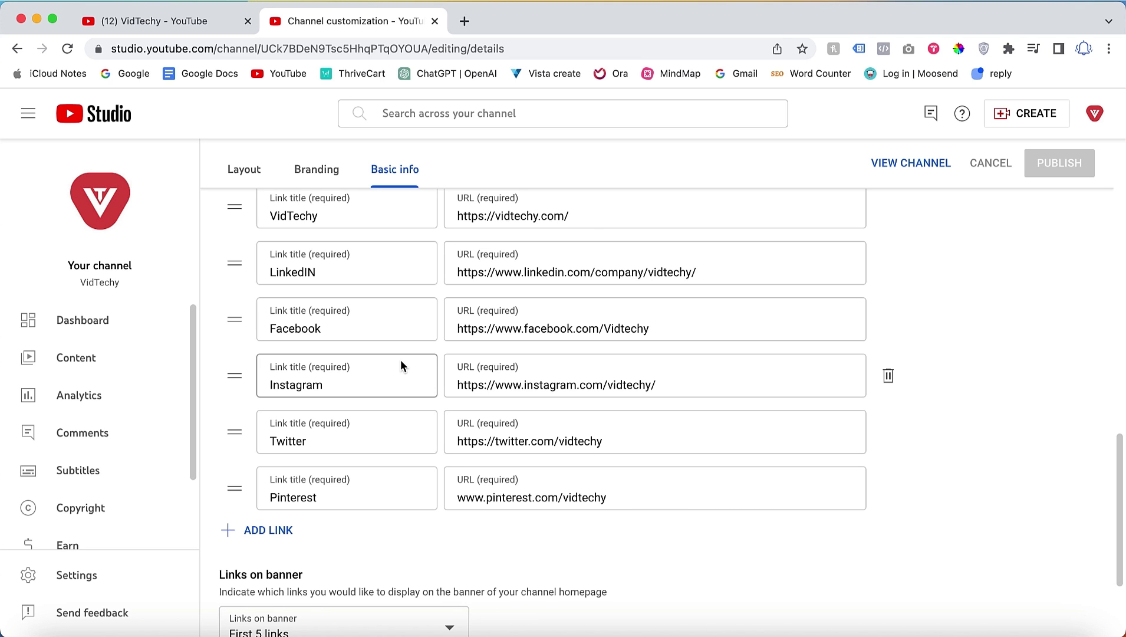
scroll(400, 361, "down", 2)
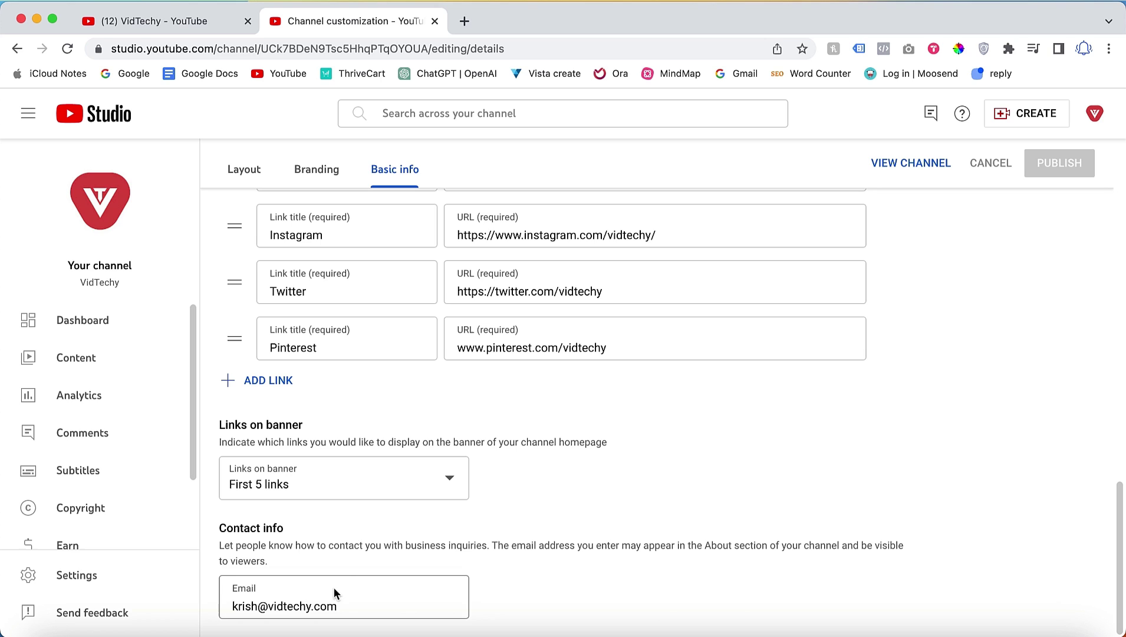
scroll(377, 510, "up", 1)
scroll(377, 510, "up", 15)
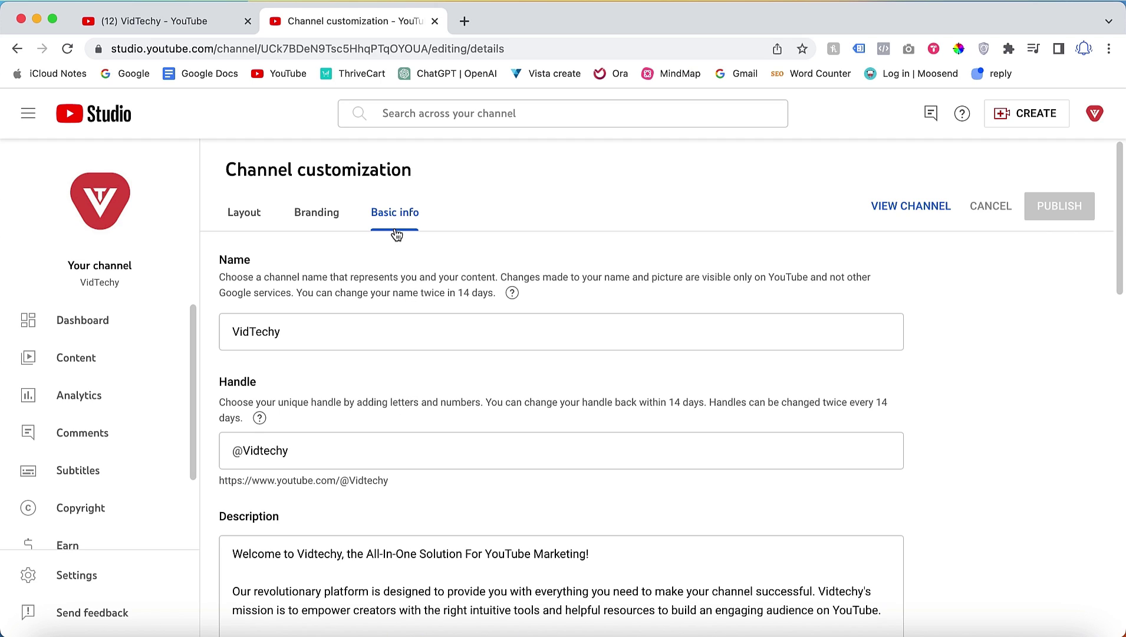
- Review the Branding tab's profile picture, banner image and watermark without changing anything
left_click(315, 216)
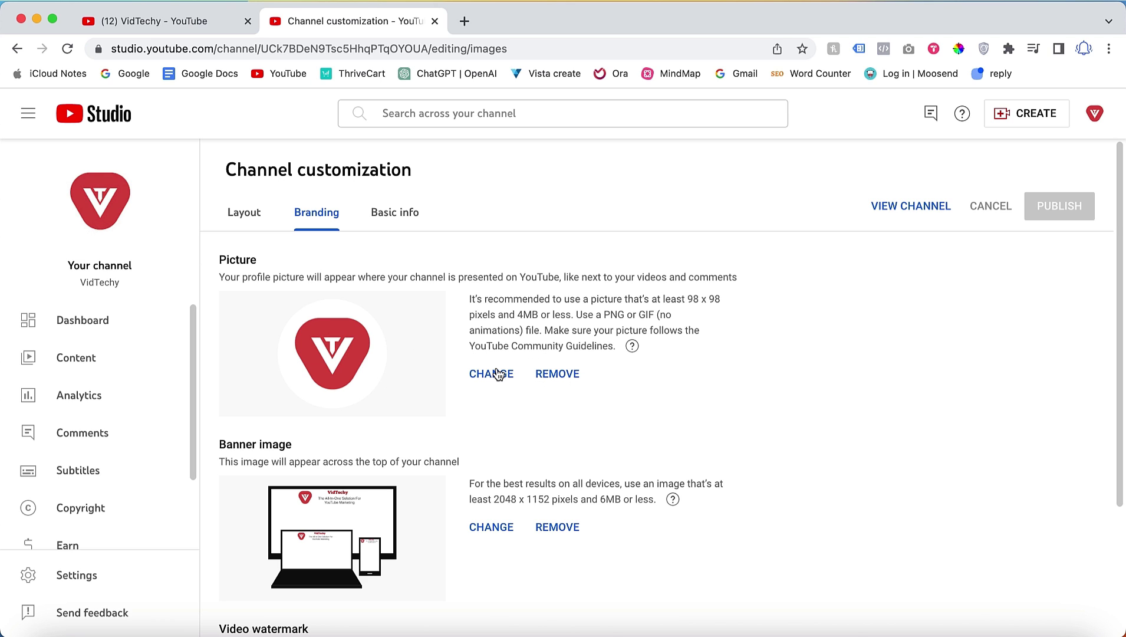
scroll(395, 374, "down", 3)
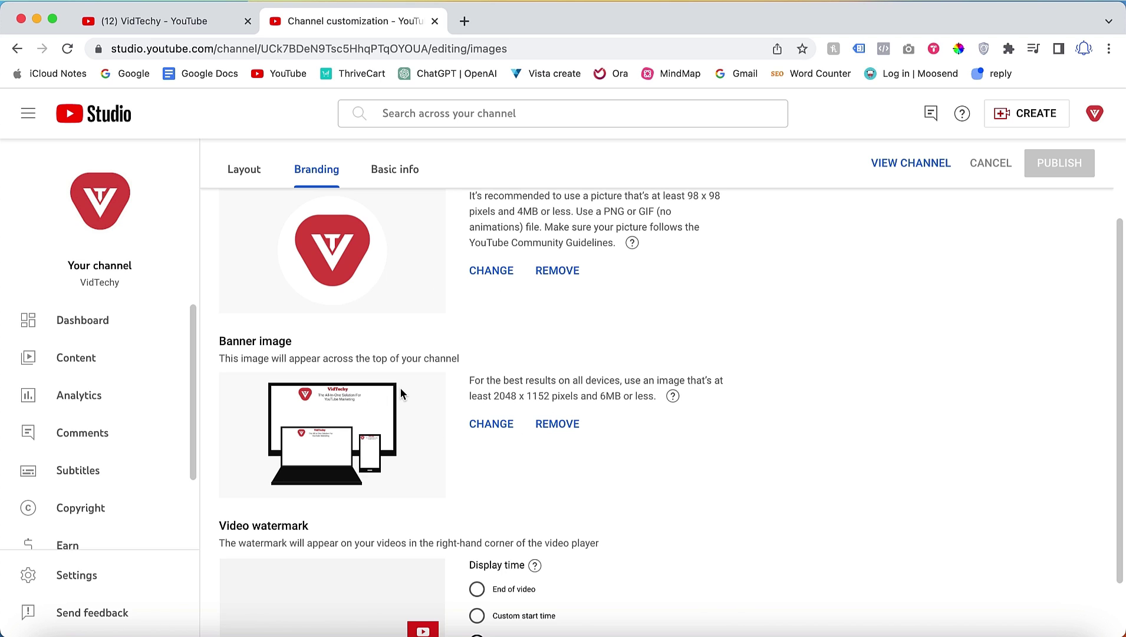
scroll(256, 403, "down", 2)
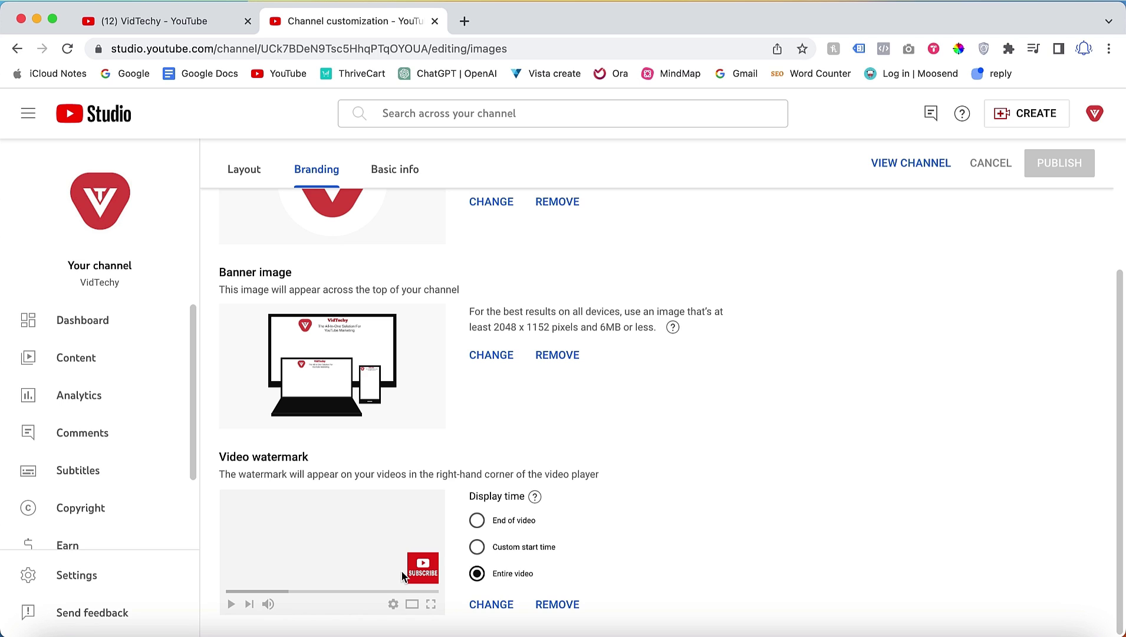
scroll(471, 464, "up", 2)
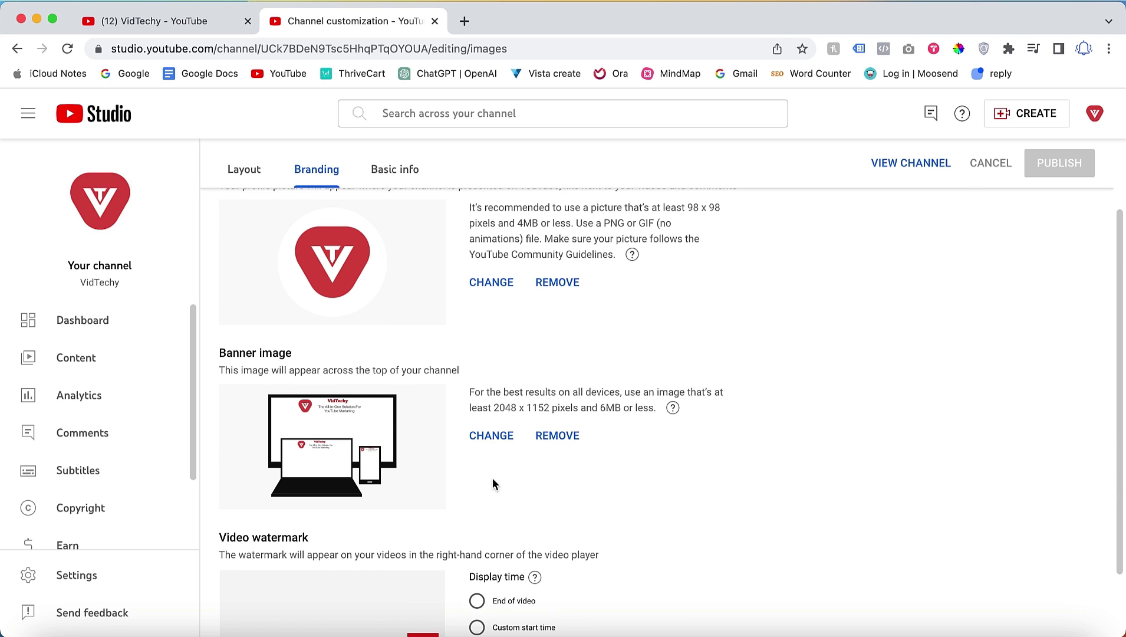
scroll(493, 477, "up", 3)
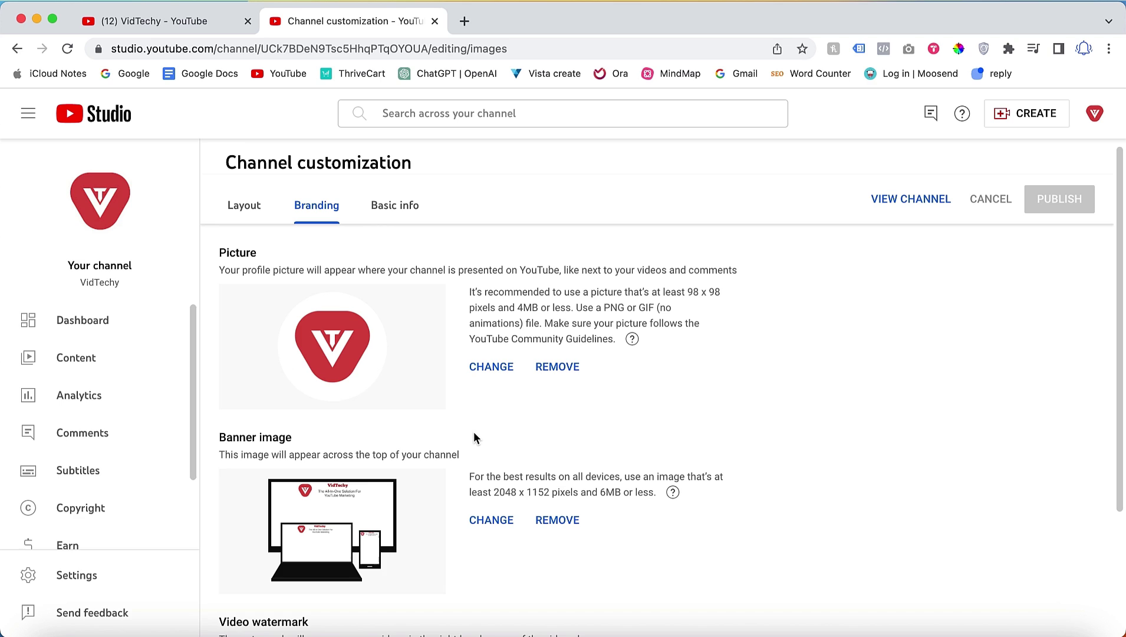
- Review the Layout tab's Video spotlight trailer, featured video and Videos section
left_click(253, 214)
scroll(377, 413, "down", 1)
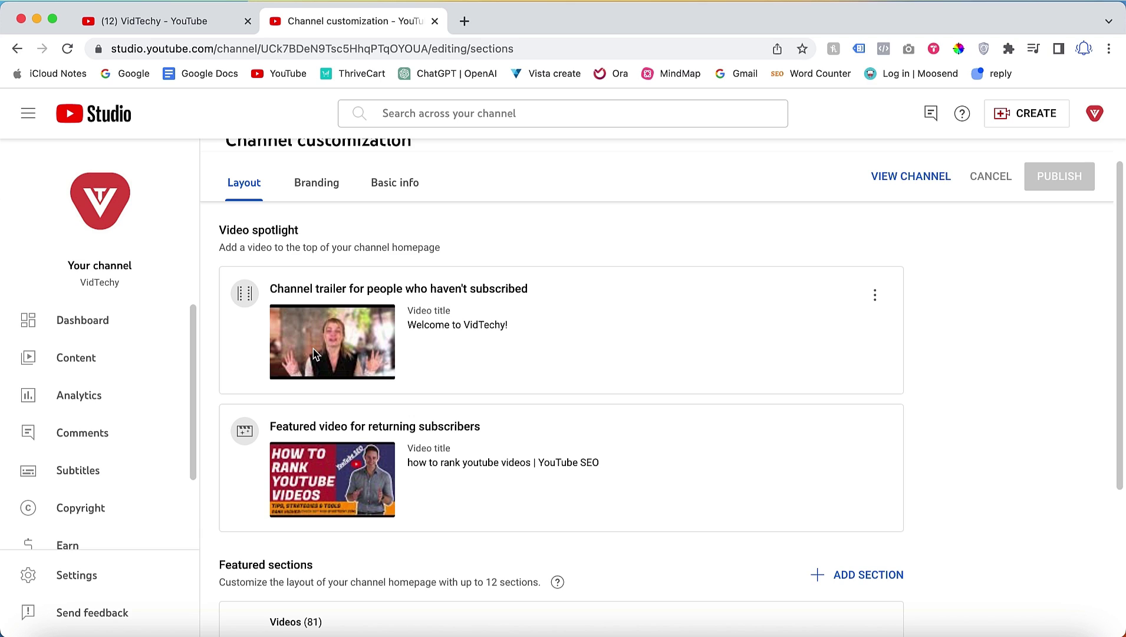
scroll(439, 410, "down", 1)
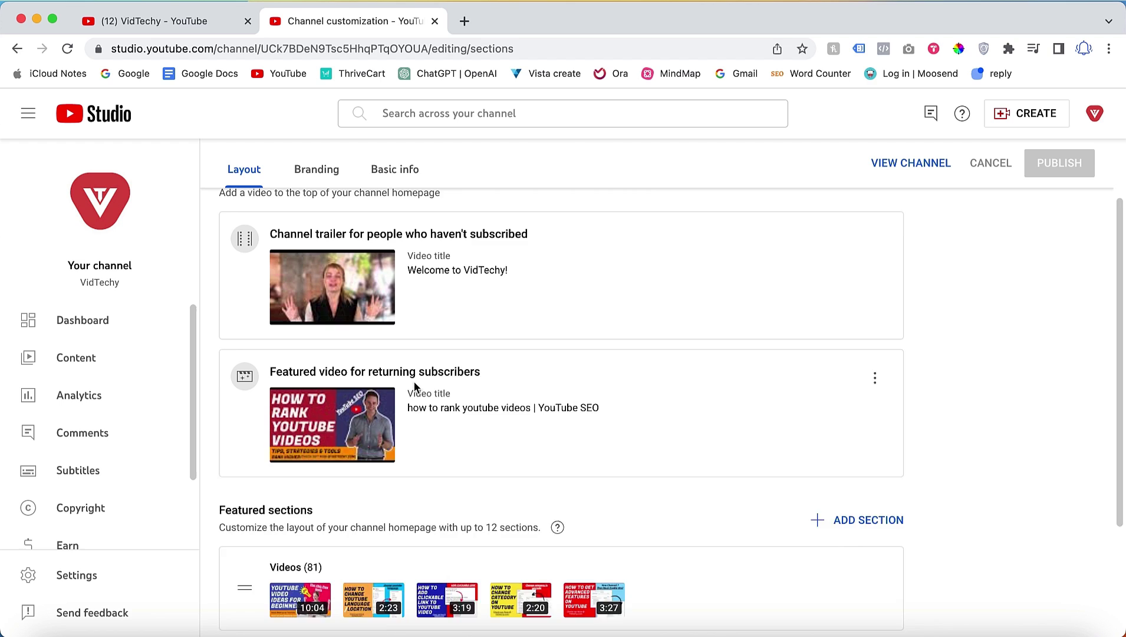
scroll(389, 390, "up", 1)
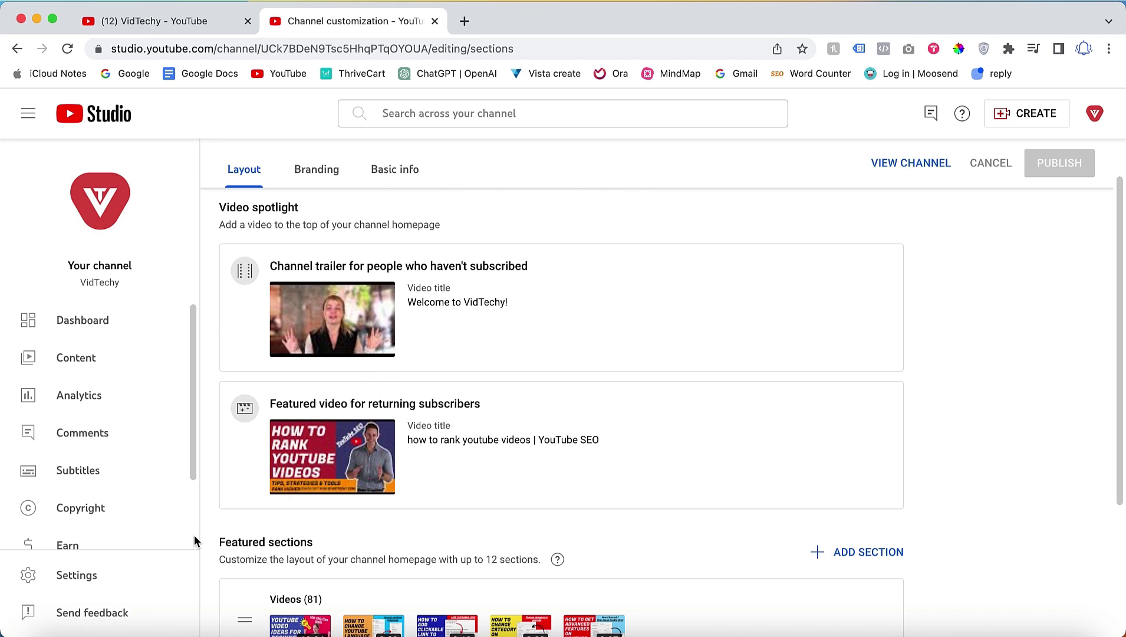
scroll(363, 244, "up", 2)
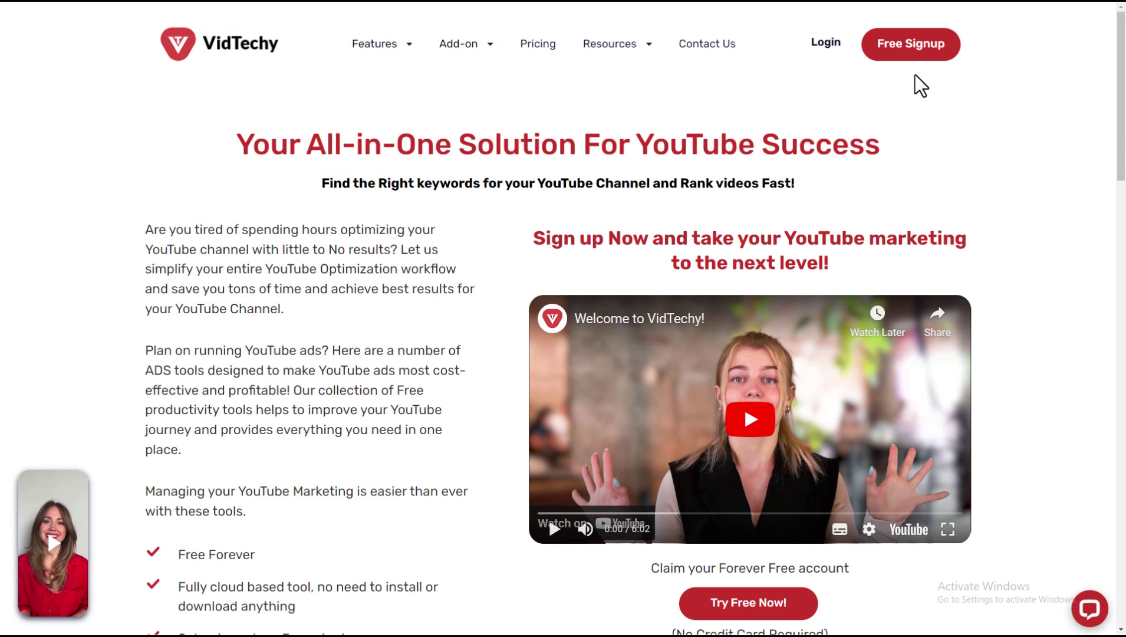
- Submit the Free Signup form via Send Access in the Get Free Access popup
left_click(927, 59)
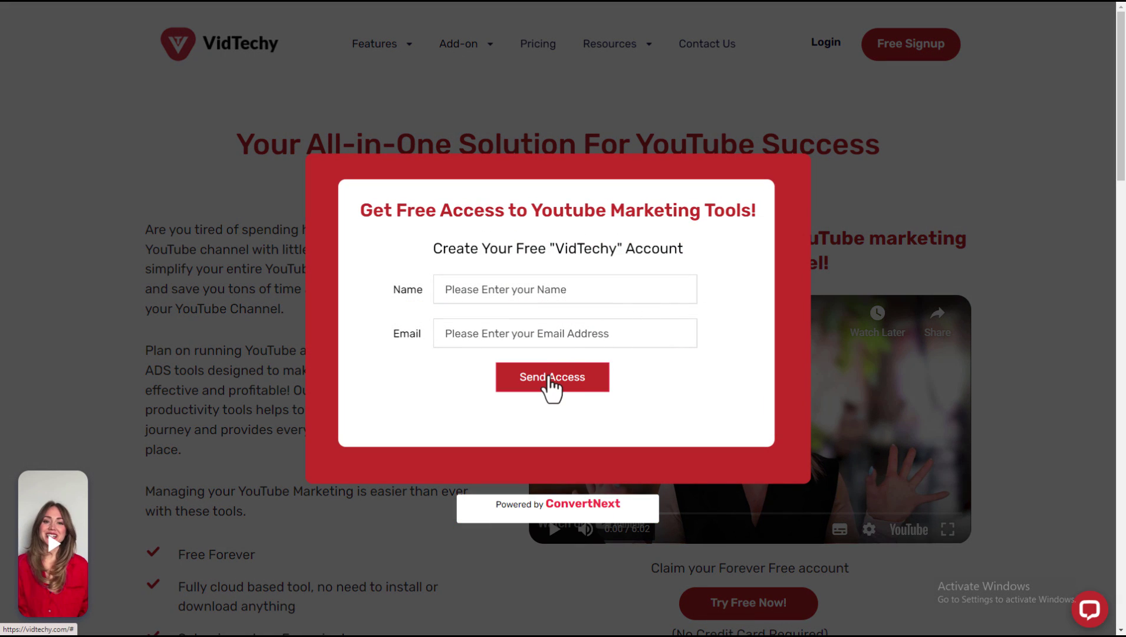
left_click(550, 380)
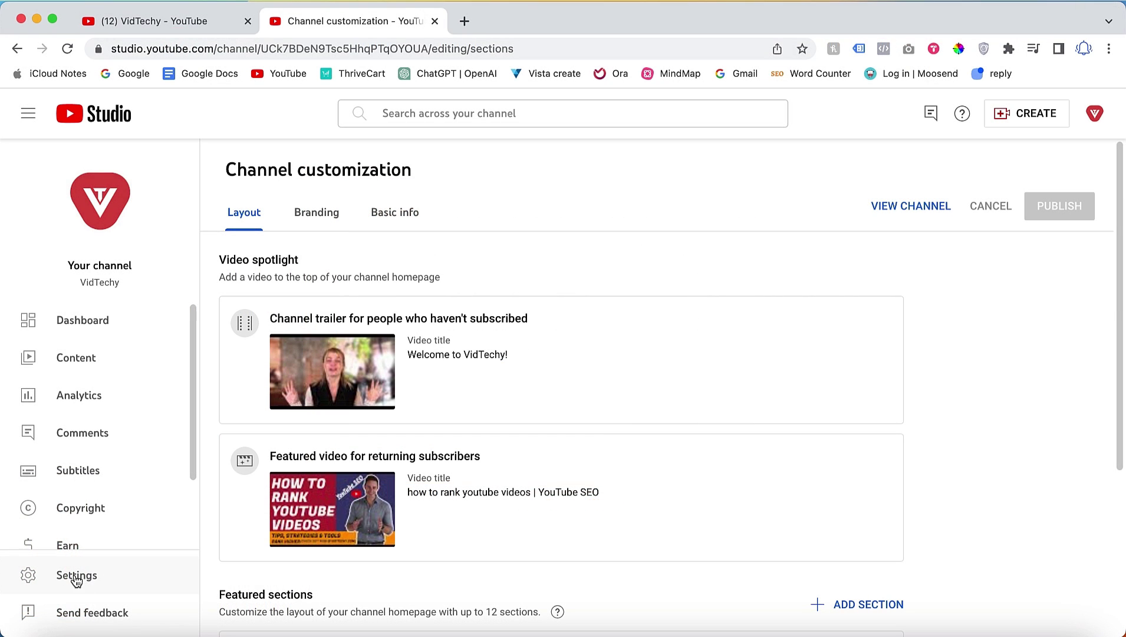
- Show the Channel Basic info settings with country Singapore and the 13 channel keywords
left_click(76, 581)
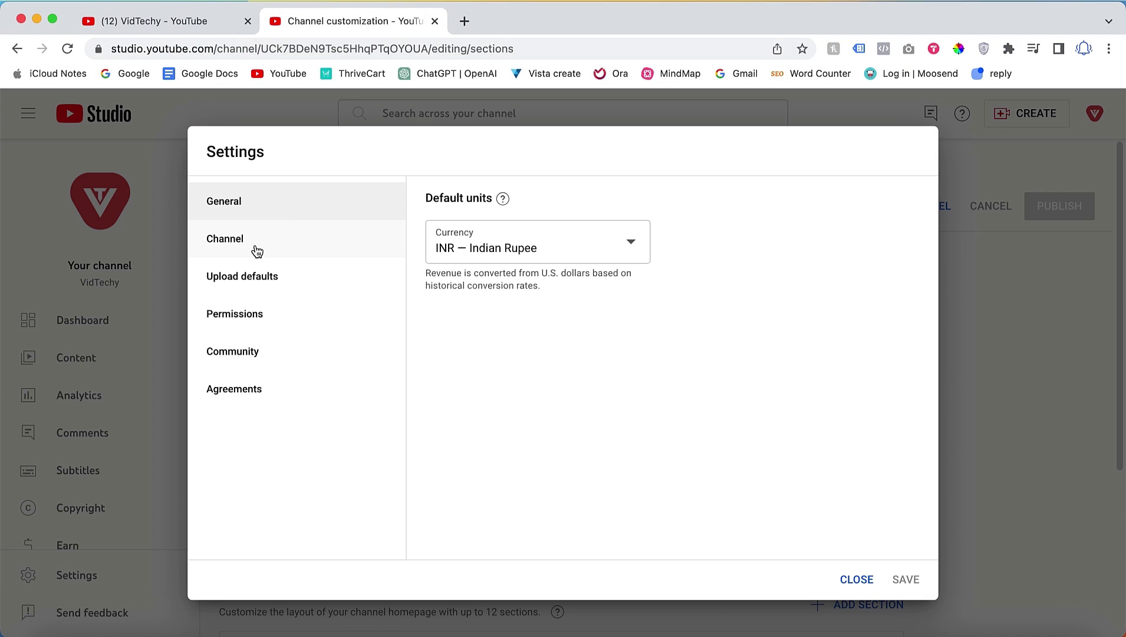
left_click(257, 252)
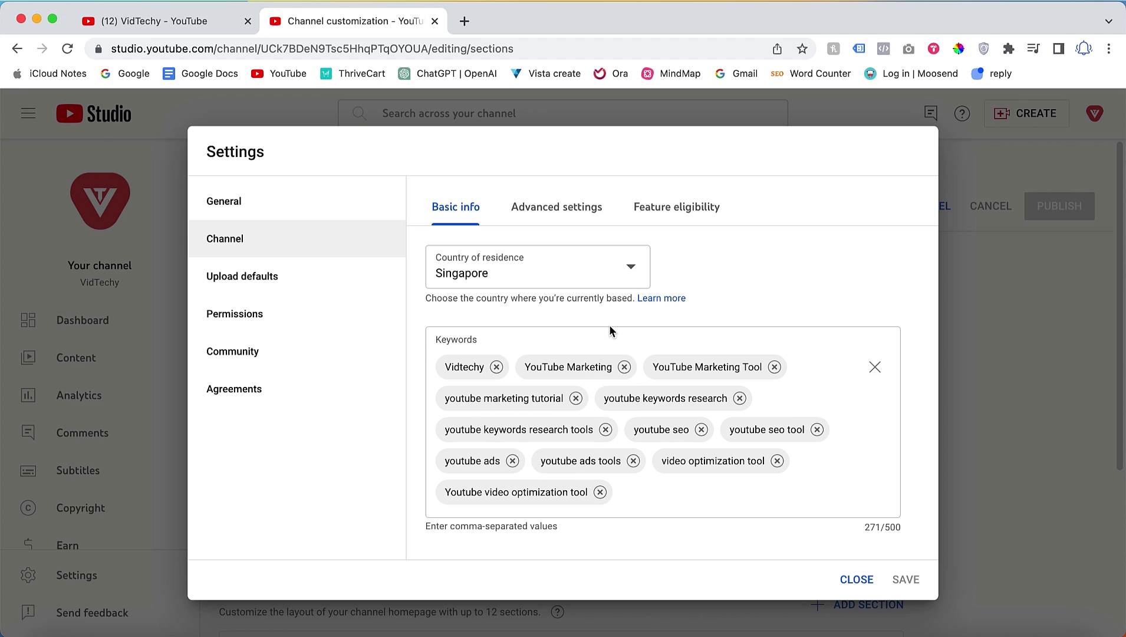
- Check the not-made-for-kids audience setting and feature eligibility, then view Upload defaults
left_click(558, 223)
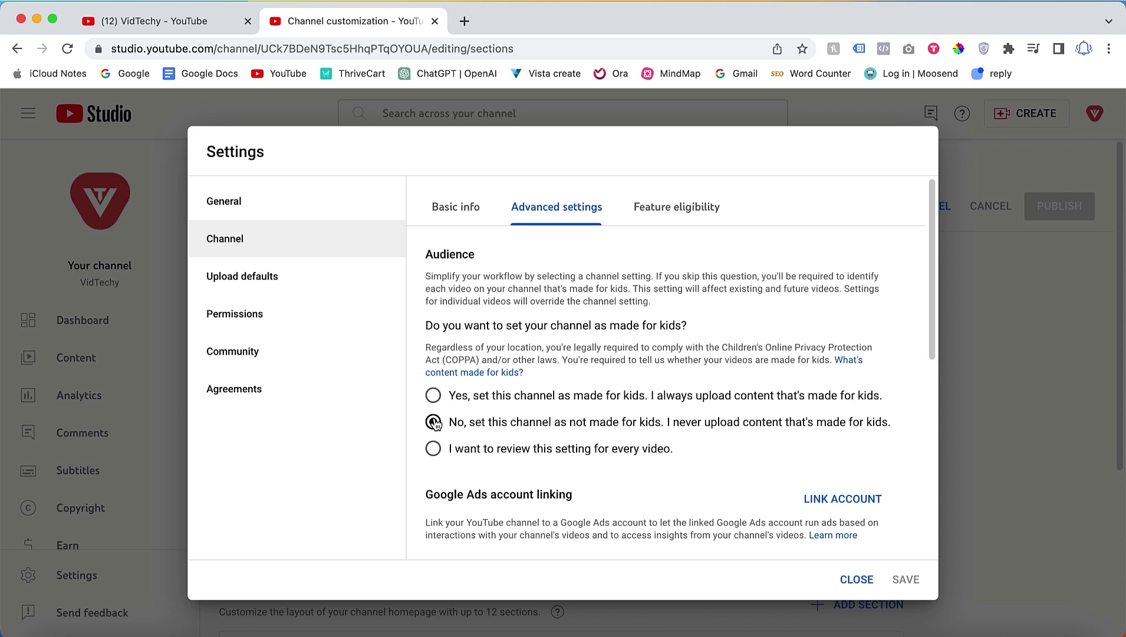
scroll(489, 422, "down", 5)
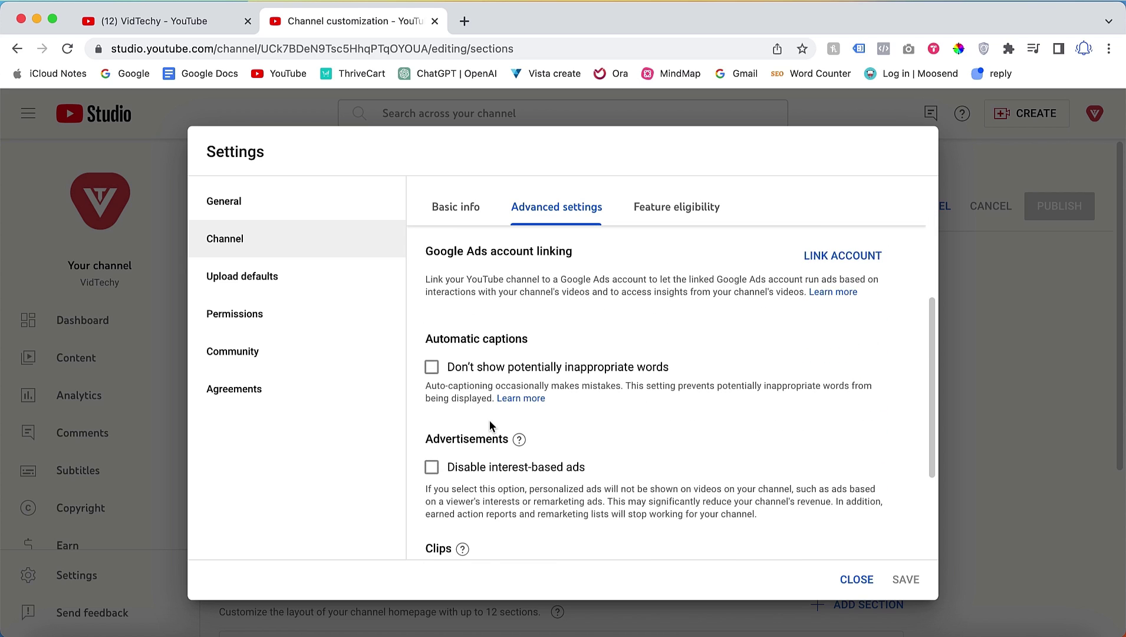
left_click(672, 212)
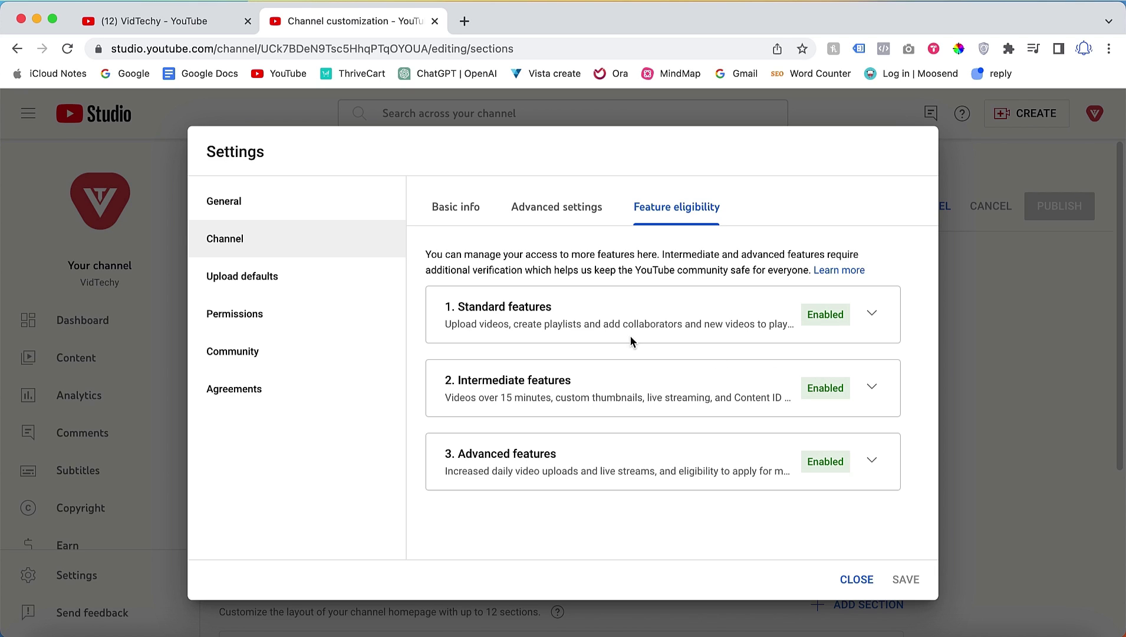
left_click(298, 281)
scroll(455, 304, "down", 2)
- Select and review the preset 356-character default upload description
left_click(550, 378)
left_click_drag(543, 379, 417, 320)
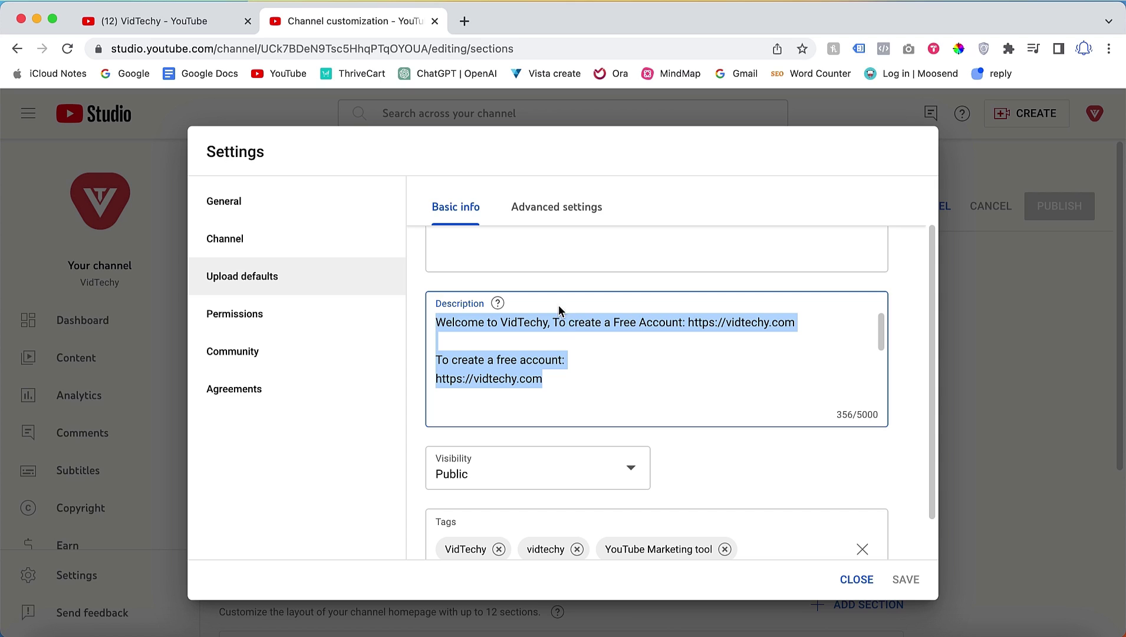
left_click(582, 358)
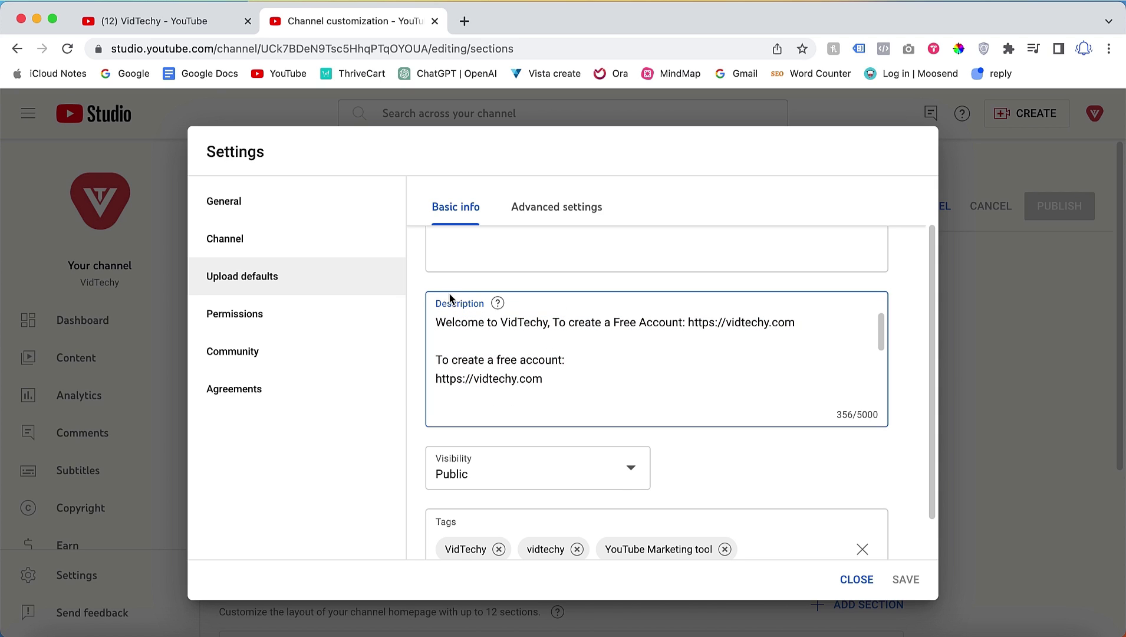
scroll(499, 359, "up", 1)
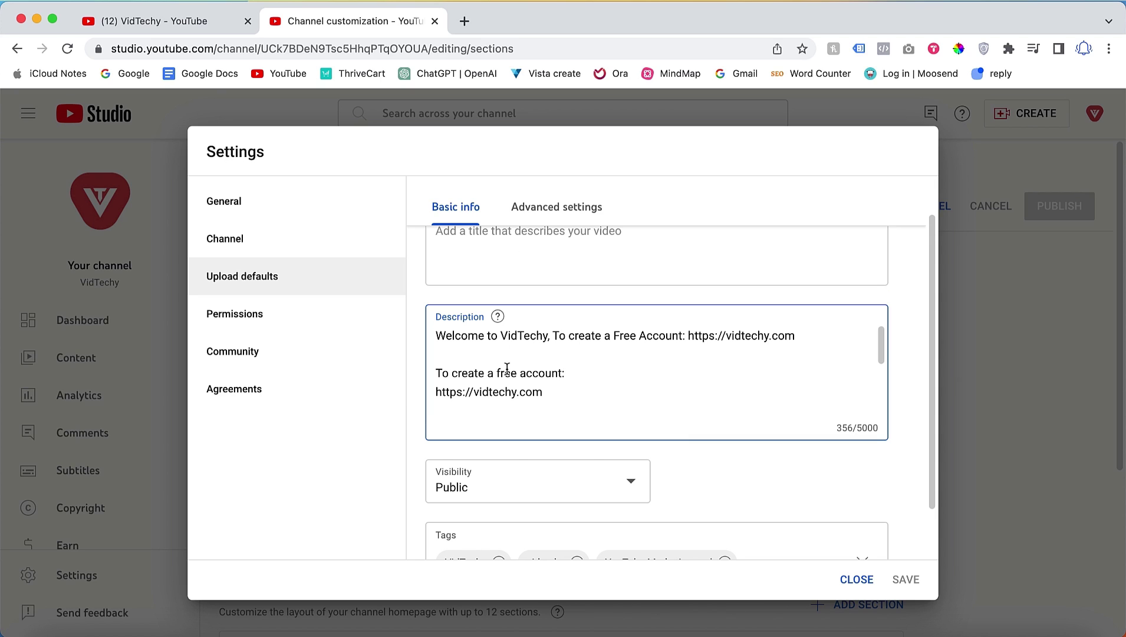
- Keep Education as the default upload category in advanced settings and close Settings
left_click(554, 214)
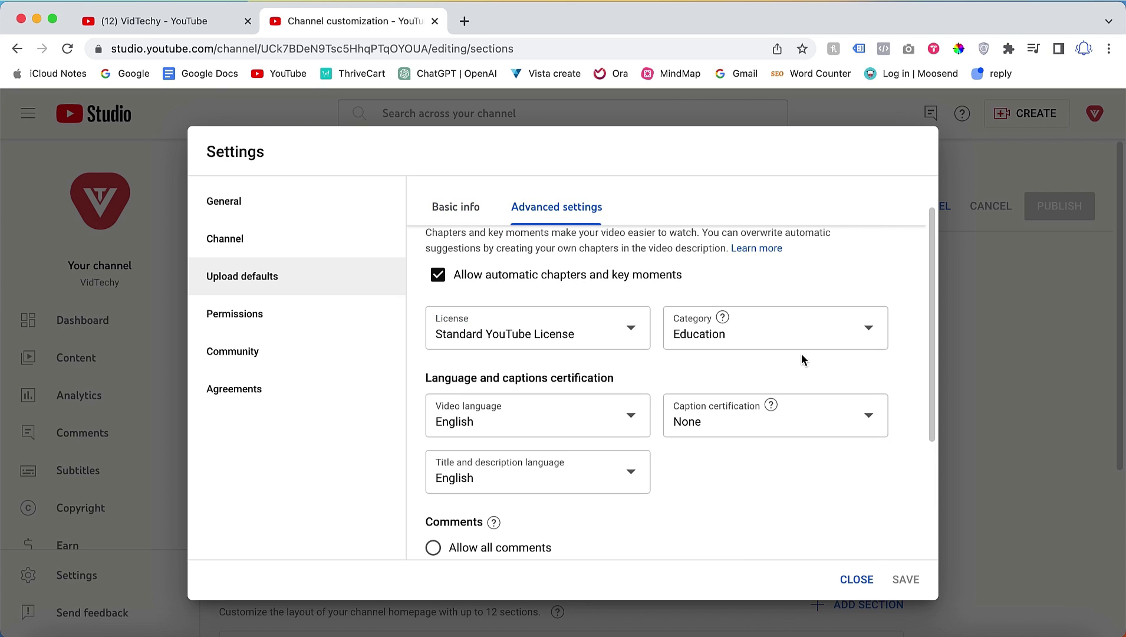
left_click(747, 338)
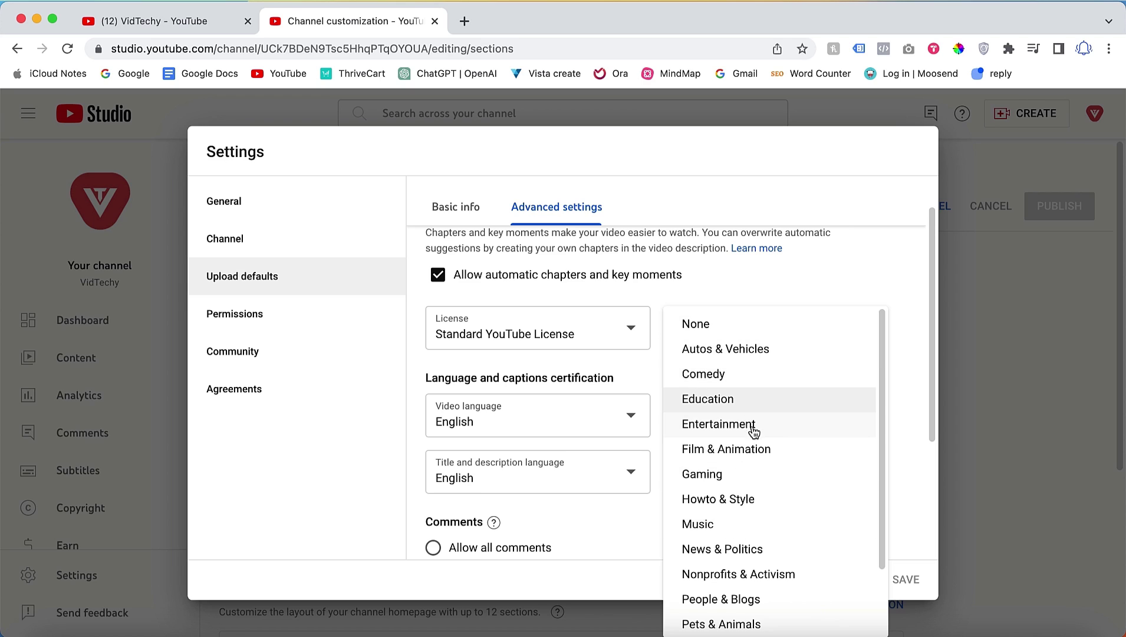
left_click(728, 406)
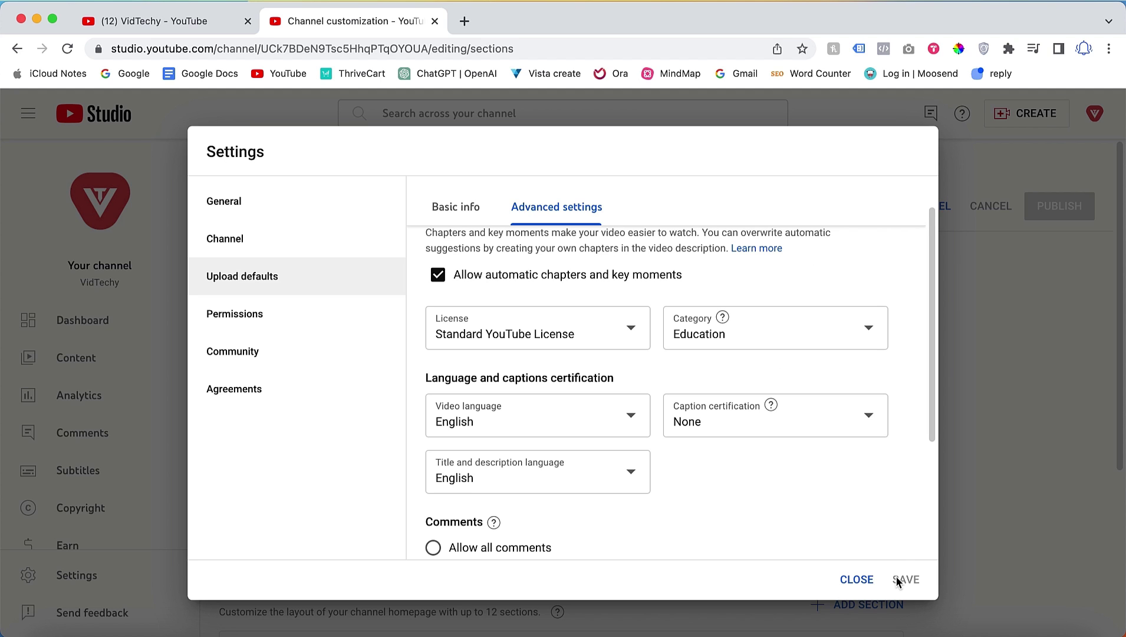
left_click(856, 580)
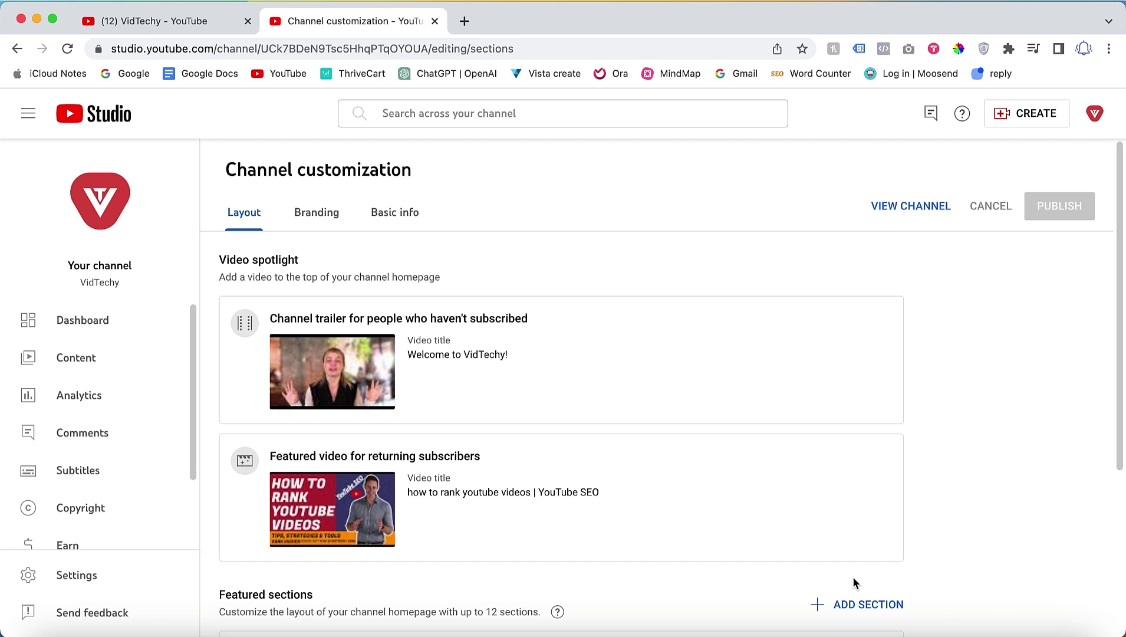